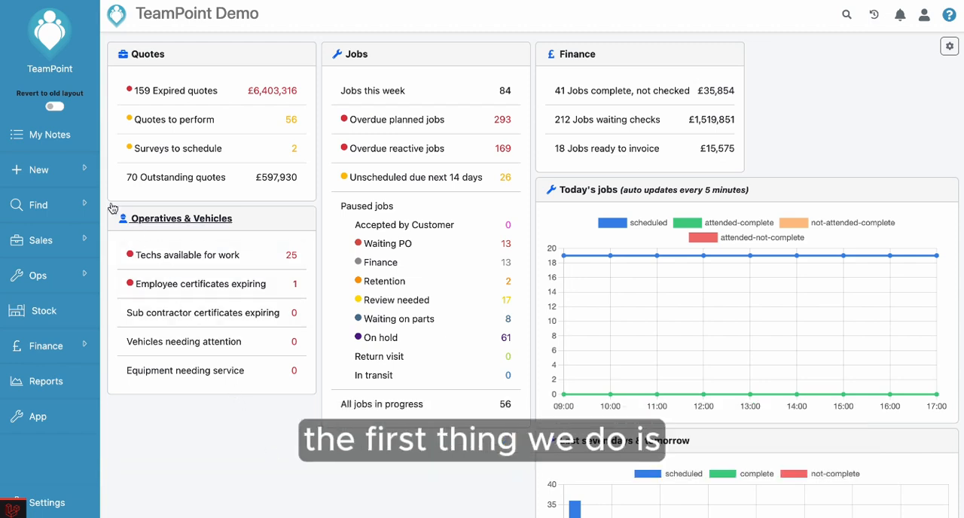
Step: Start a new job and search the existing sites for "test"
click(45, 171)
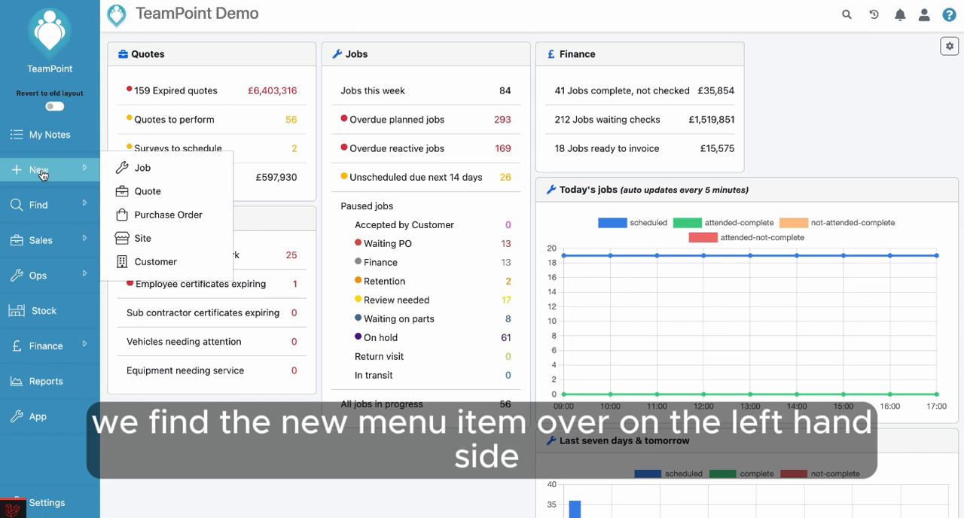
click(146, 168)
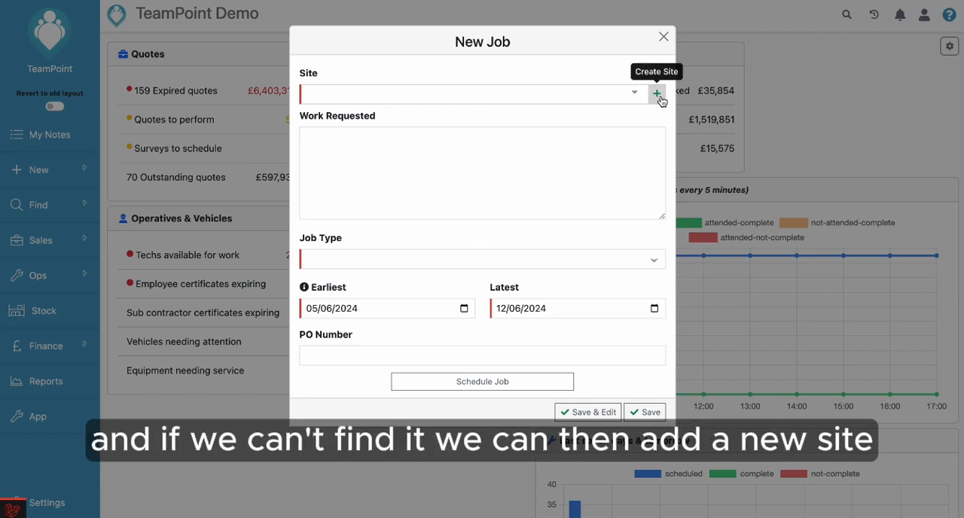
click(322, 94)
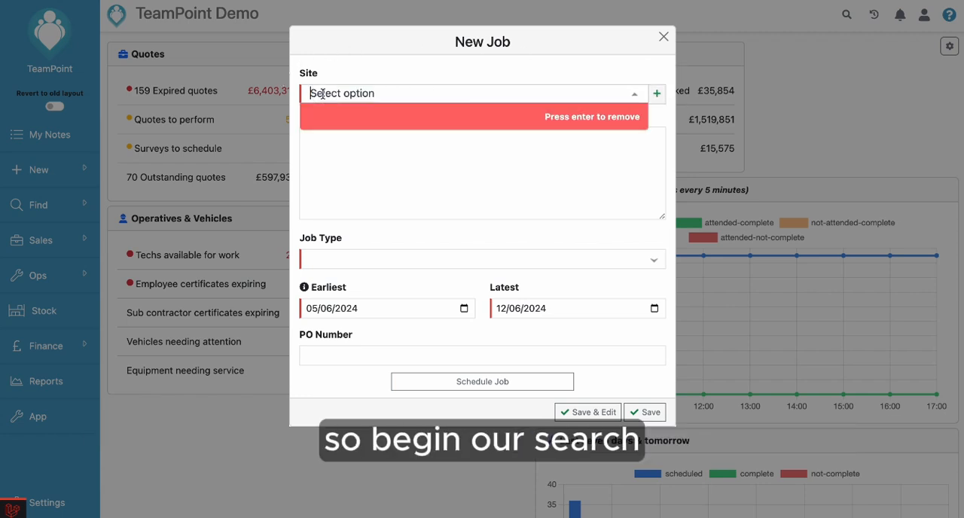
text(te)
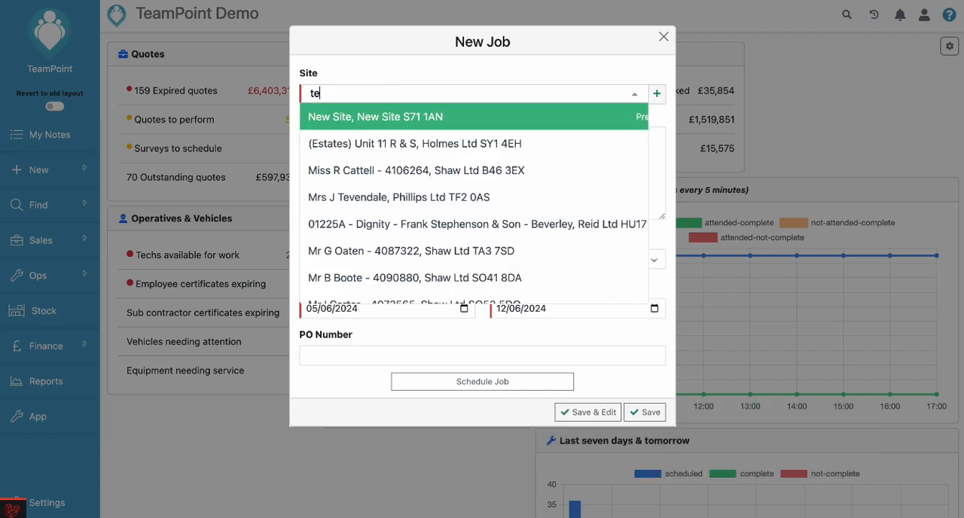
text(s)
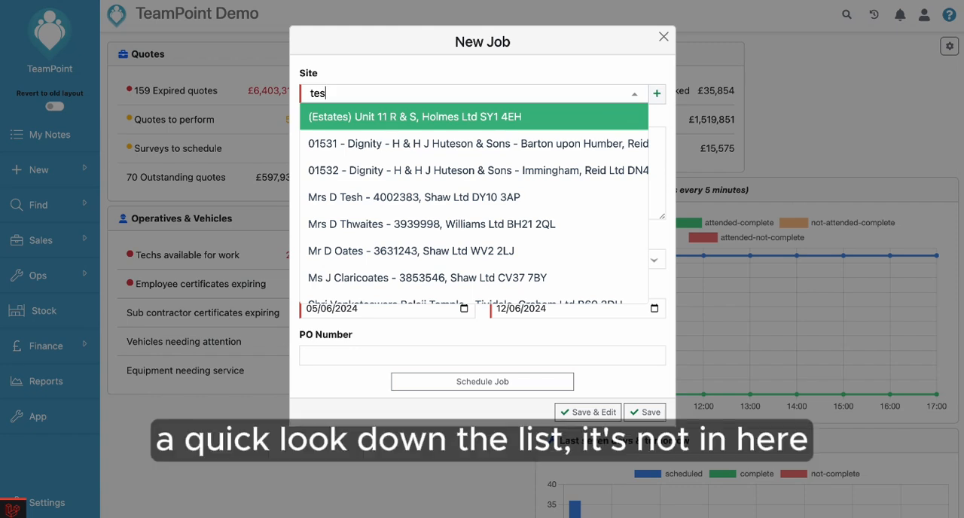
scroll(396, 181, down, 4)
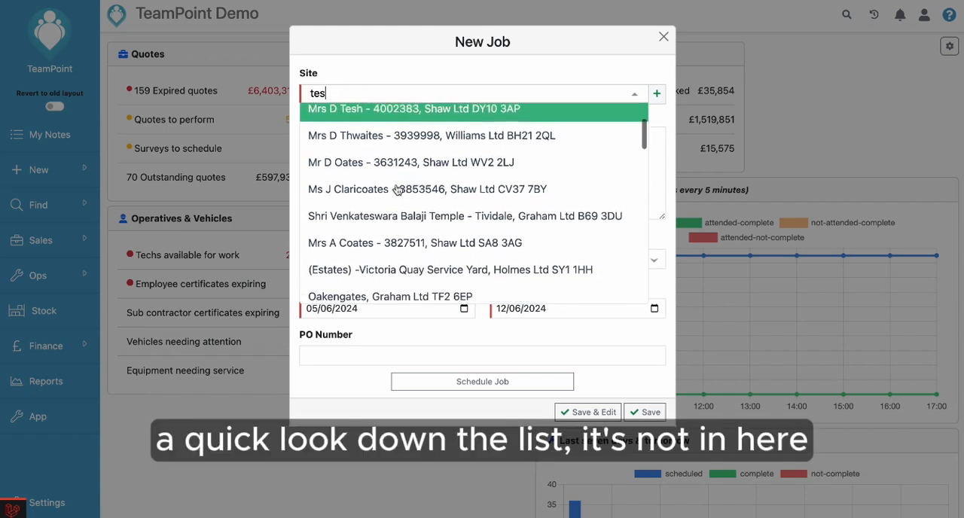
scroll(397, 188, up, 4)
text(t)
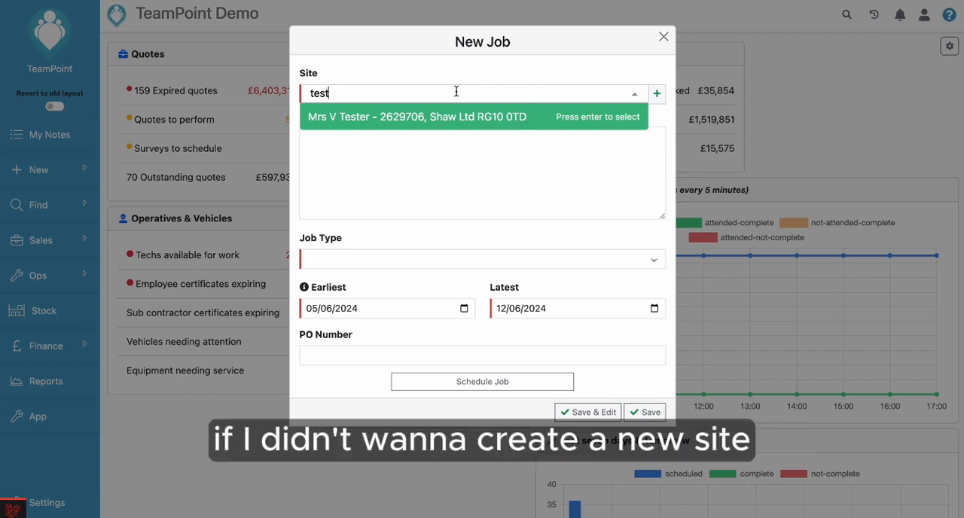
key(BackSpace)
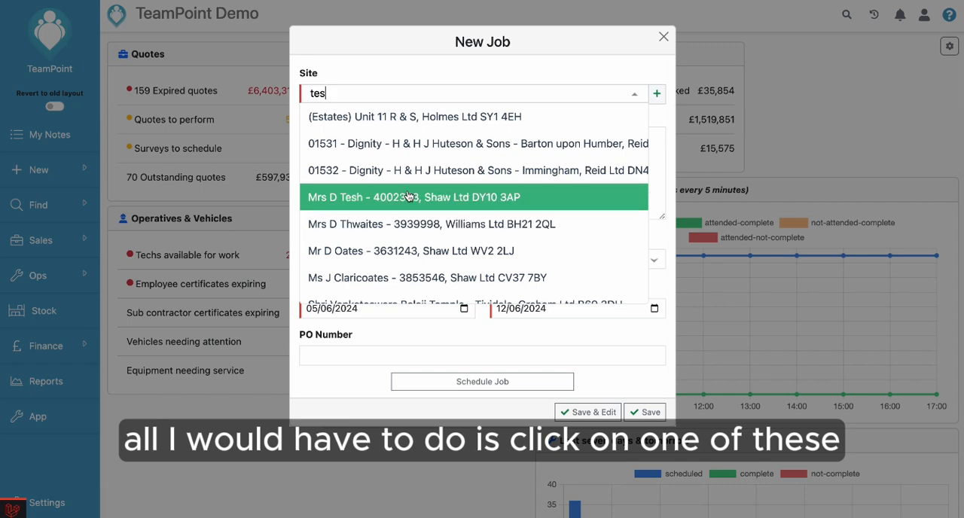
click(500, 76)
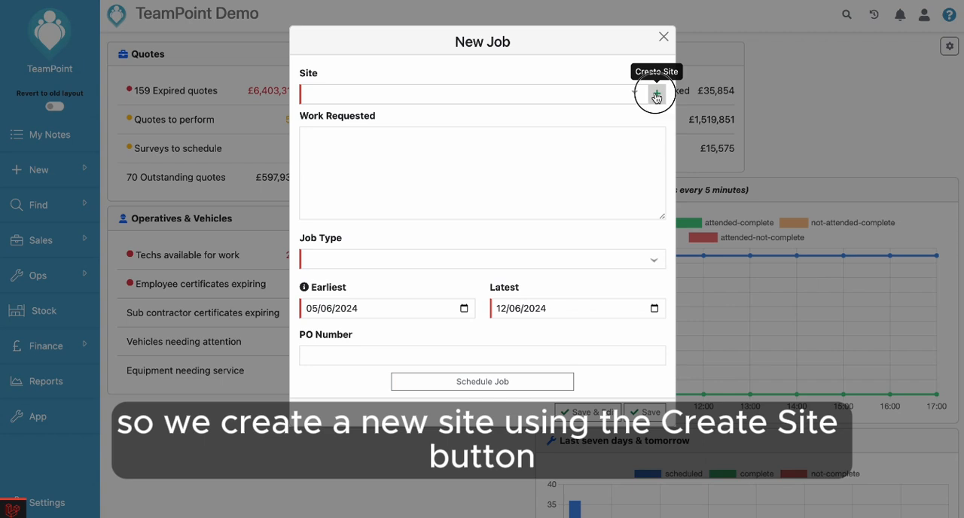
Step: Add a new site named "Test Site" within the job, leaving its customer blank
click(656, 95)
click(438, 127)
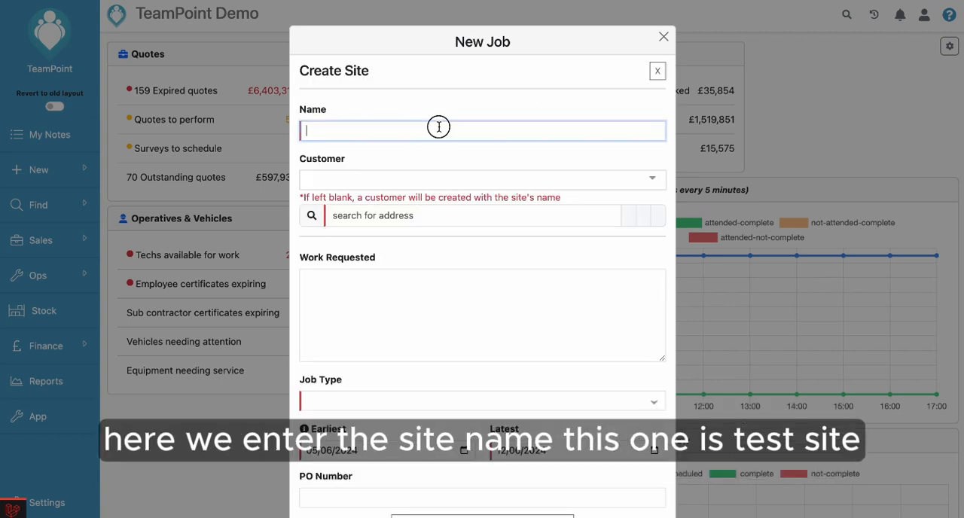
text(Test )
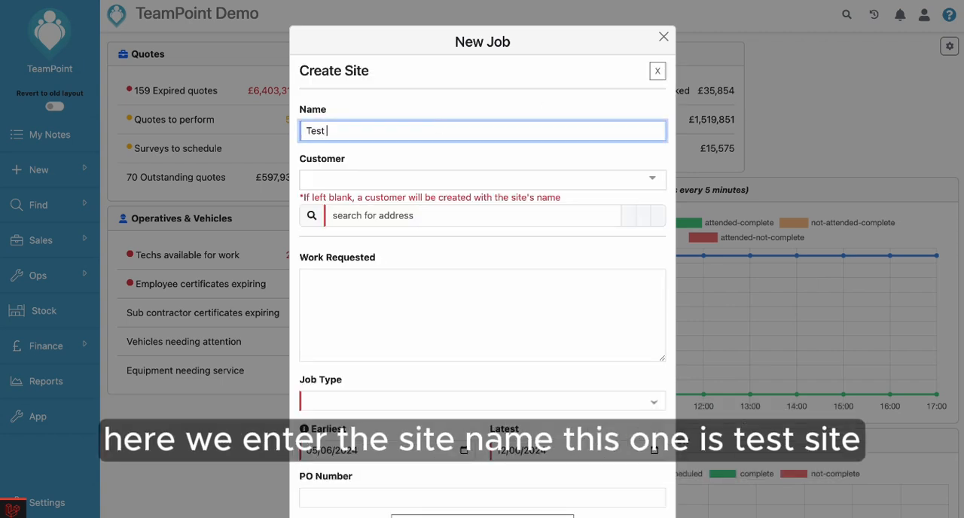
text(Site)
key(Tab)
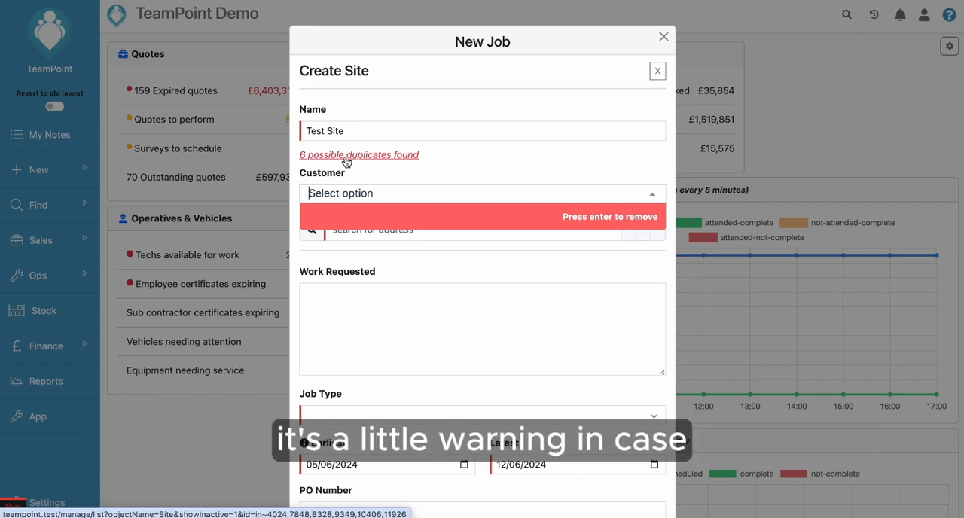
click(391, 174)
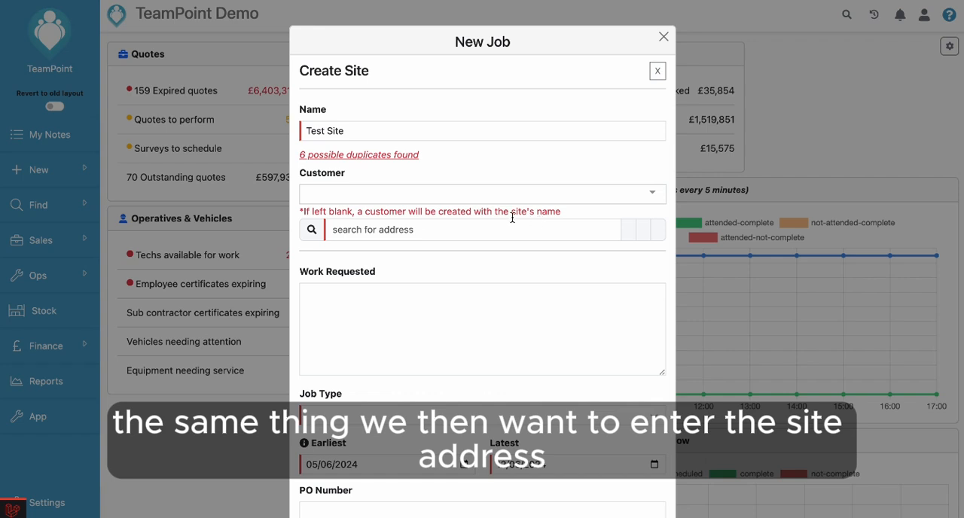
Step: Look up the new site's address by its postcode and choose the matching suggestion
click(423, 229)
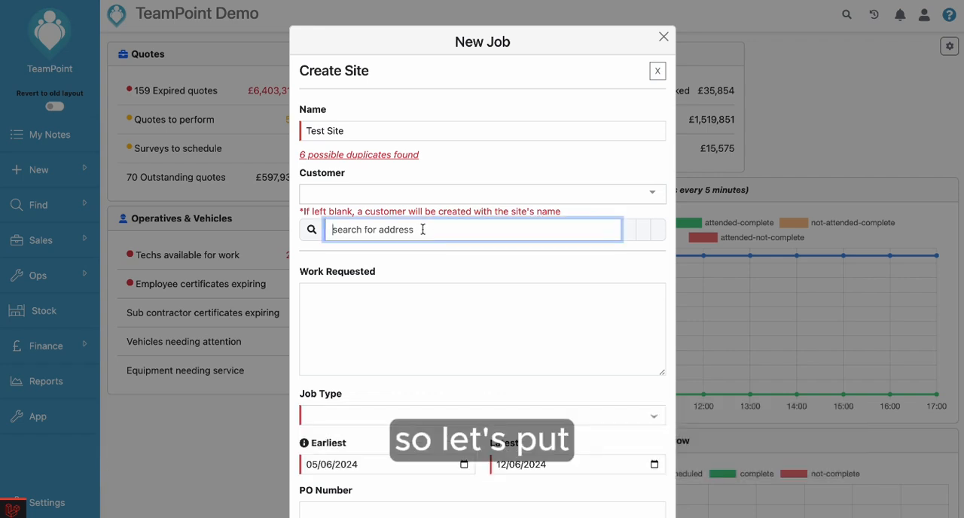
text(s7)
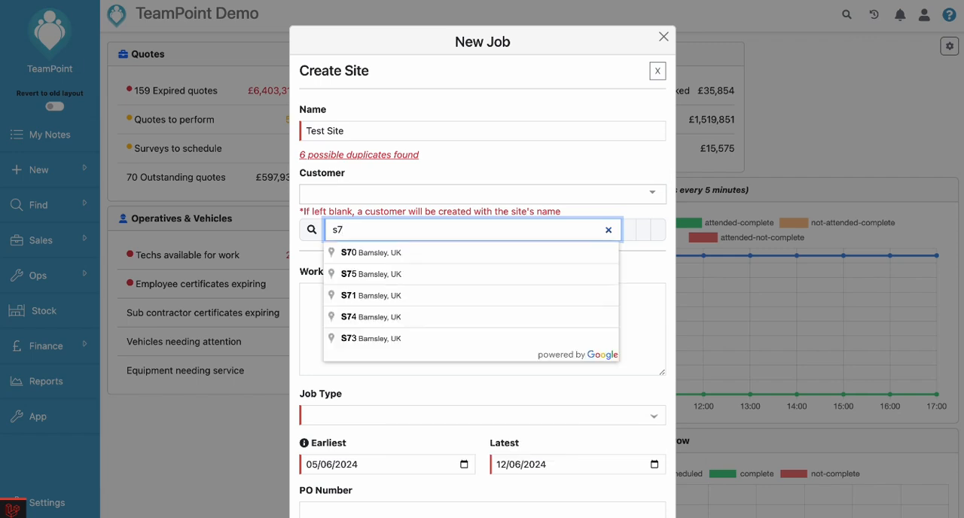
text(1rr)
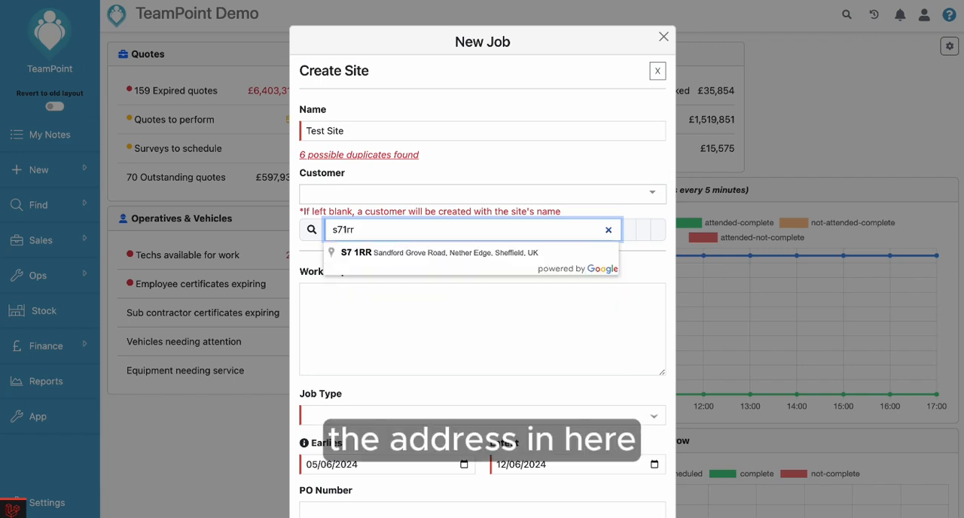
click(423, 257)
Step: Enter "Repair all site equipment" as the work requested for the job
click(395, 299)
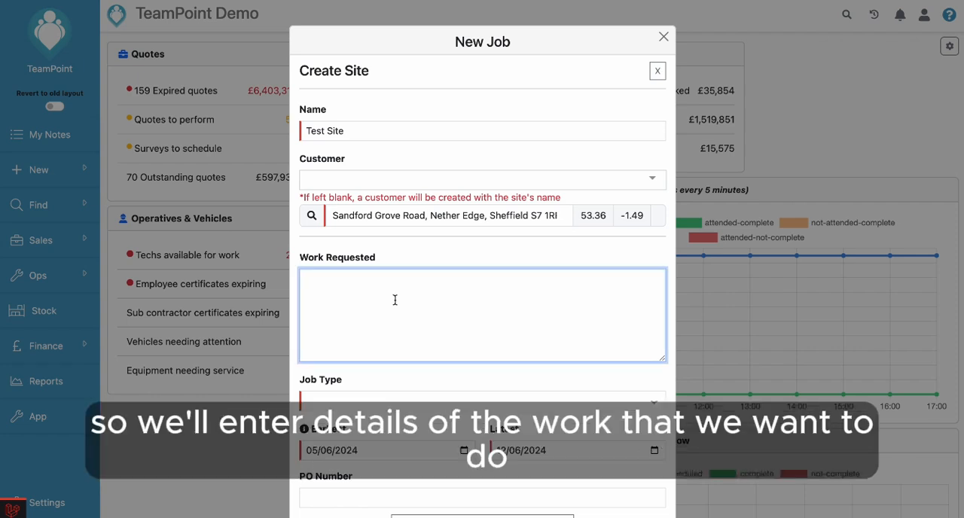
text(Rep)
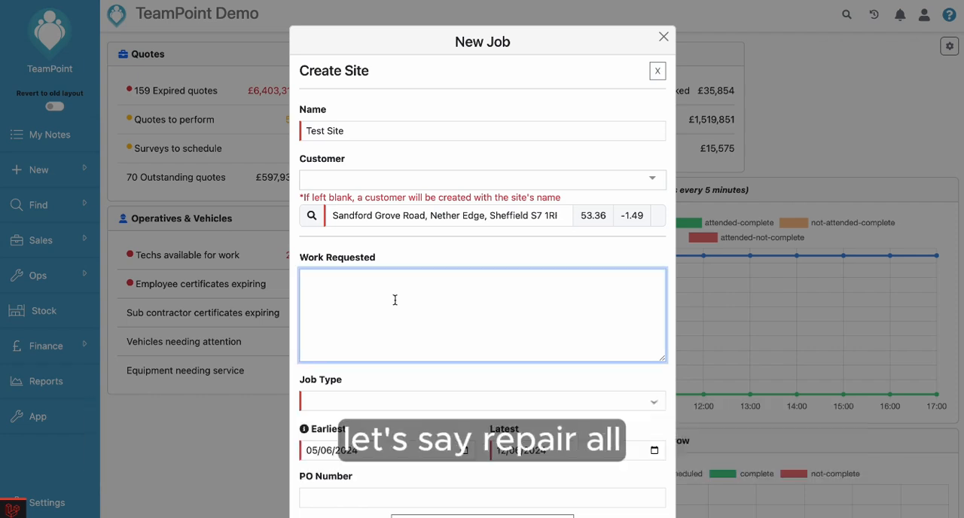
text(air all)
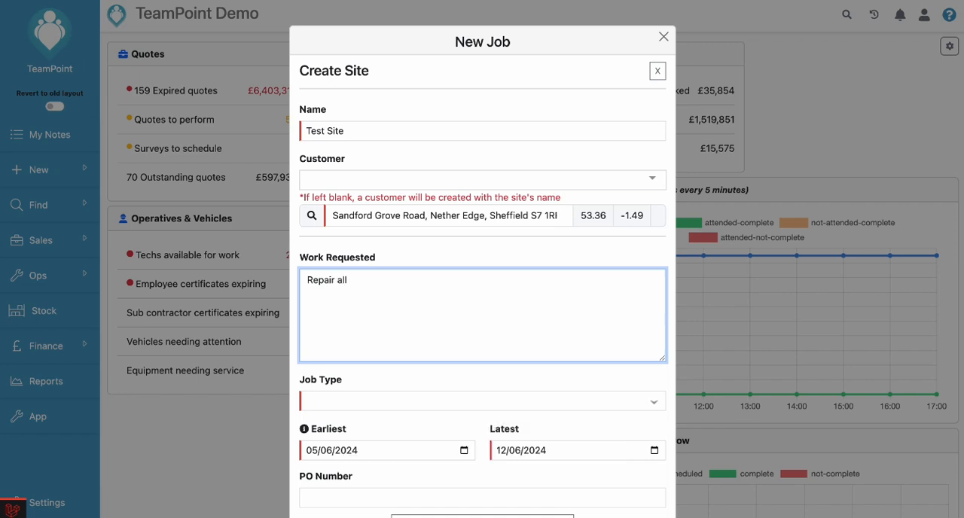
text( site equi)
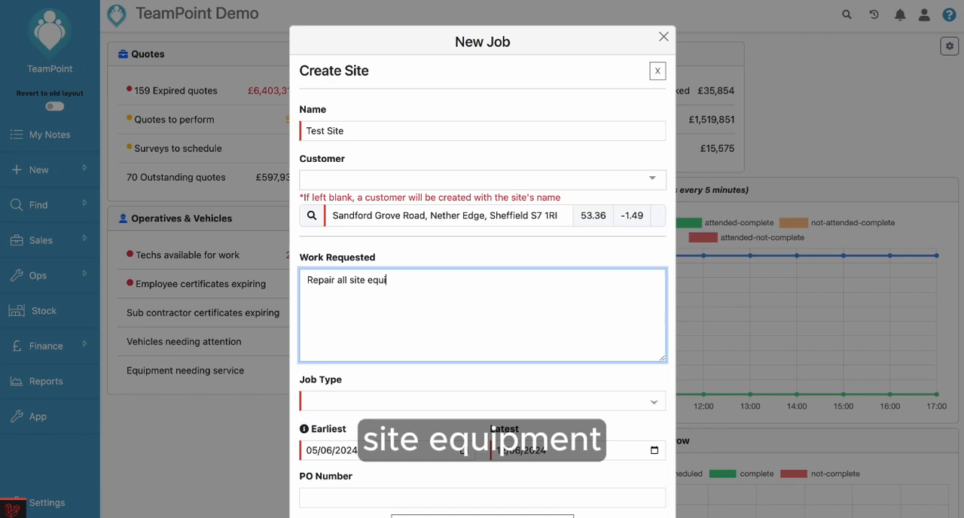
text(pment)
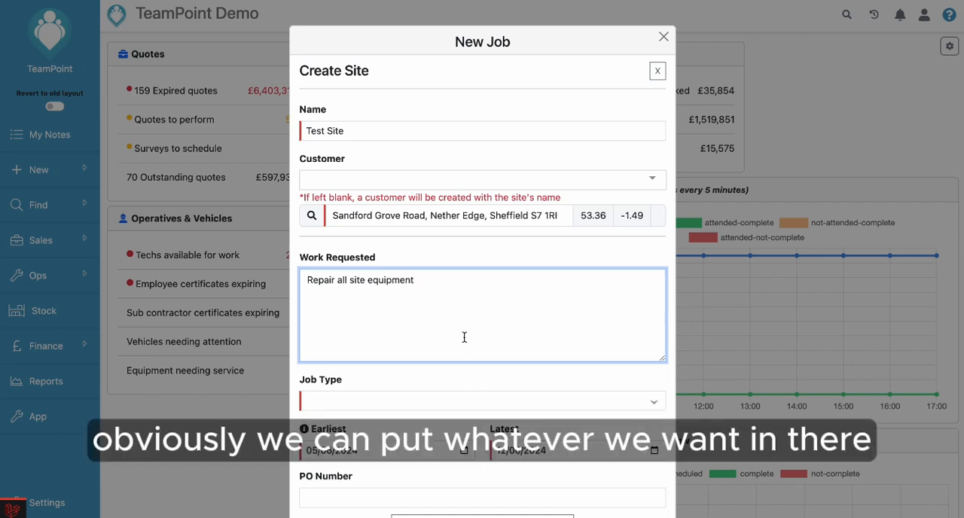
Step: Set the job type to PMV
scroll(463, 335, down, 2)
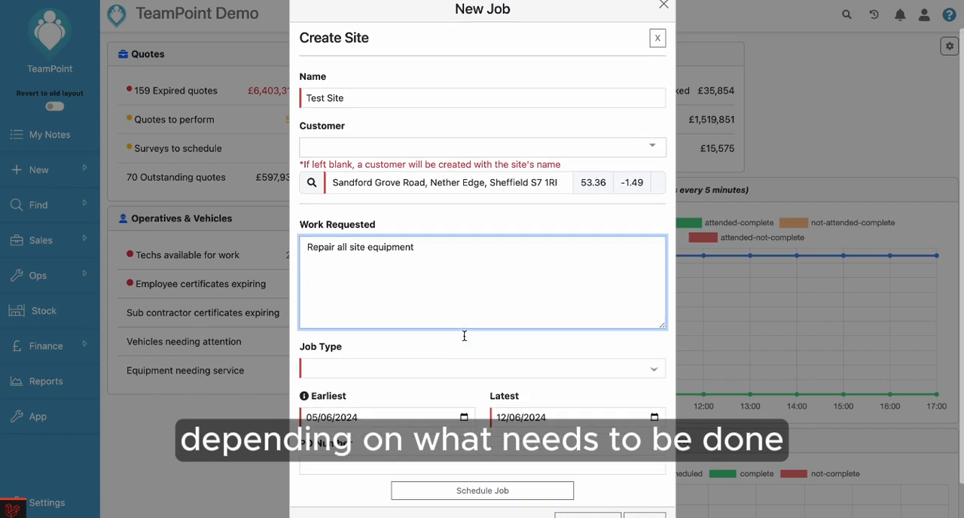
click(411, 328)
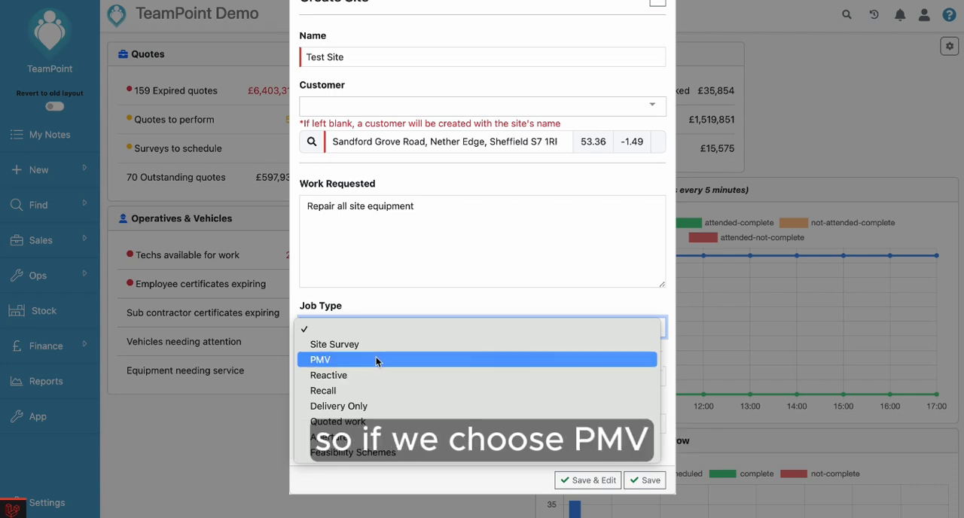
click(375, 360)
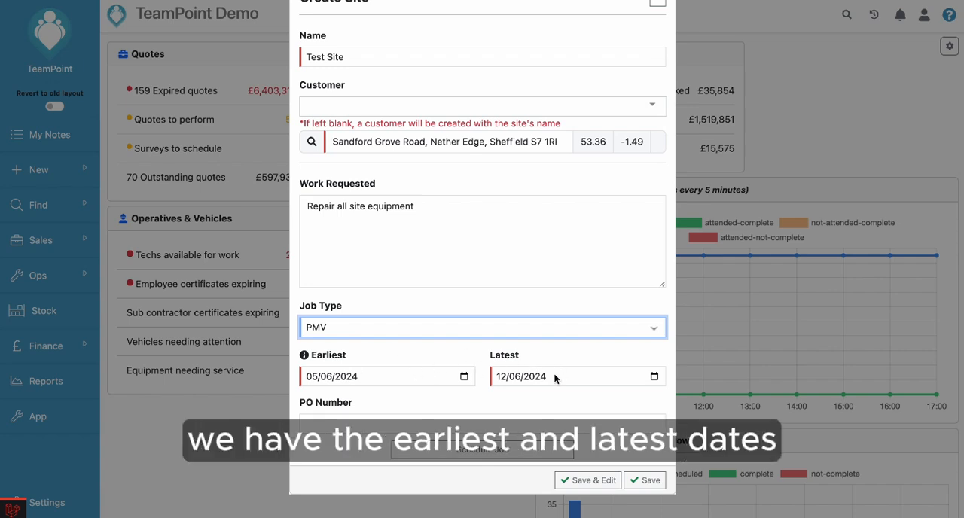
Step: Set the job's earliest date to 10/06/2024 and its latest date to 14/06/2024
click(371, 379)
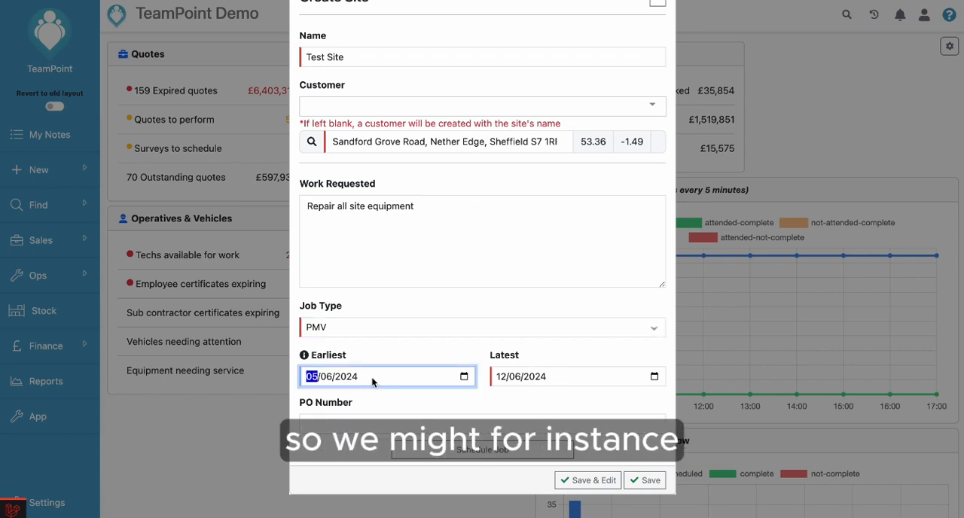
click(463, 375)
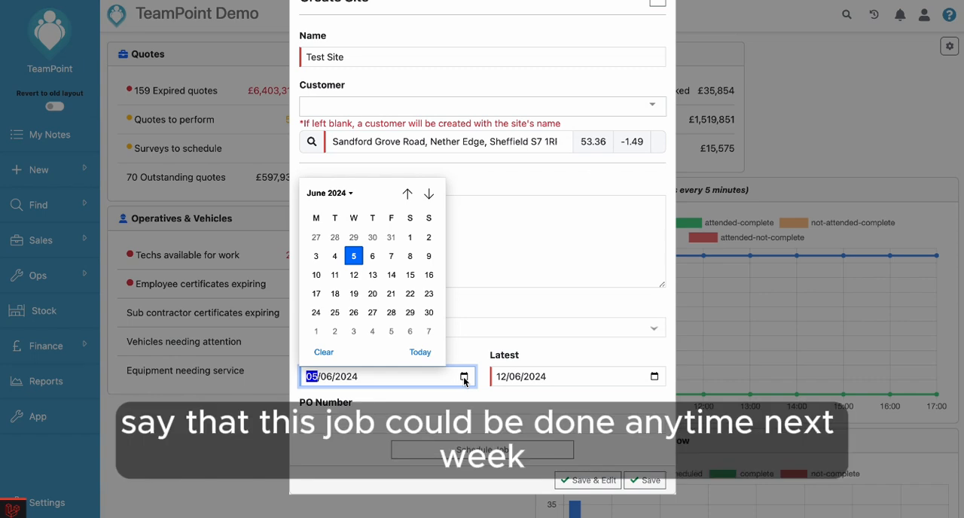
click(317, 276)
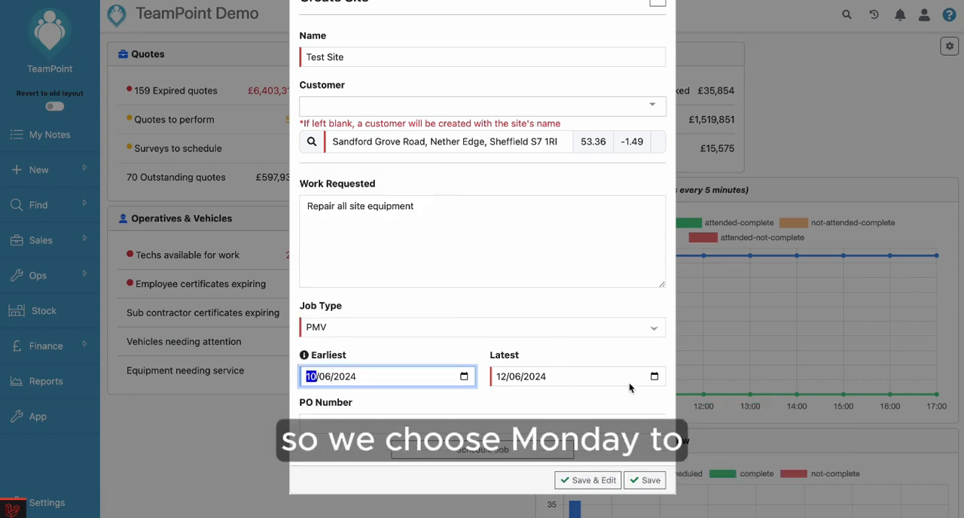
click(654, 375)
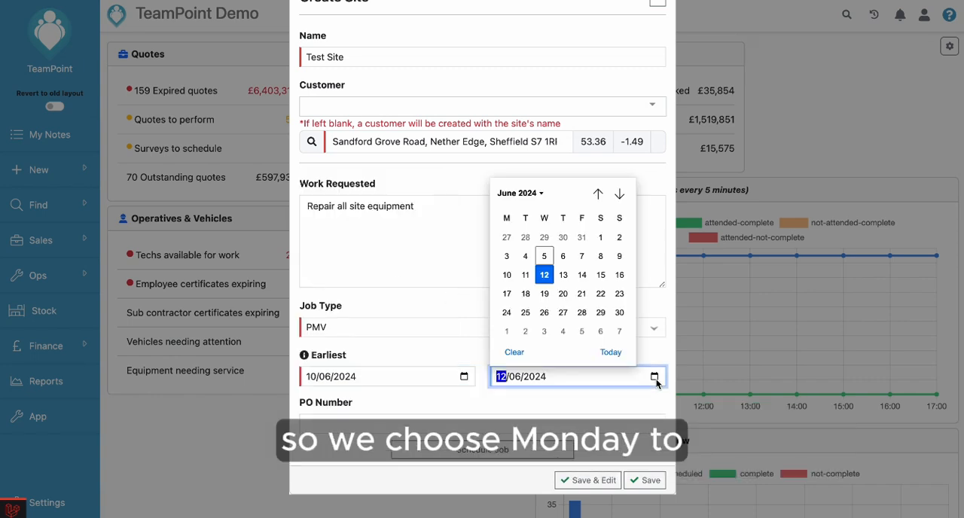
click(585, 276)
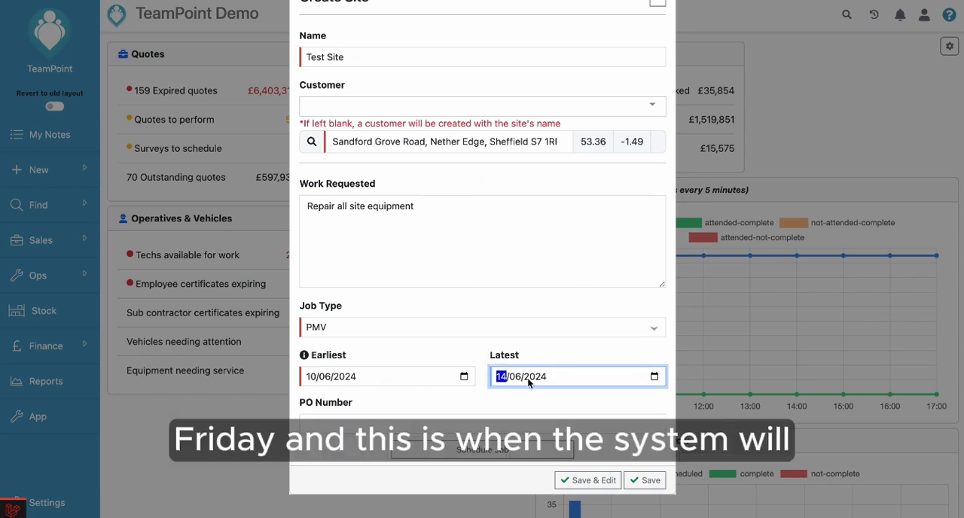
click(518, 401)
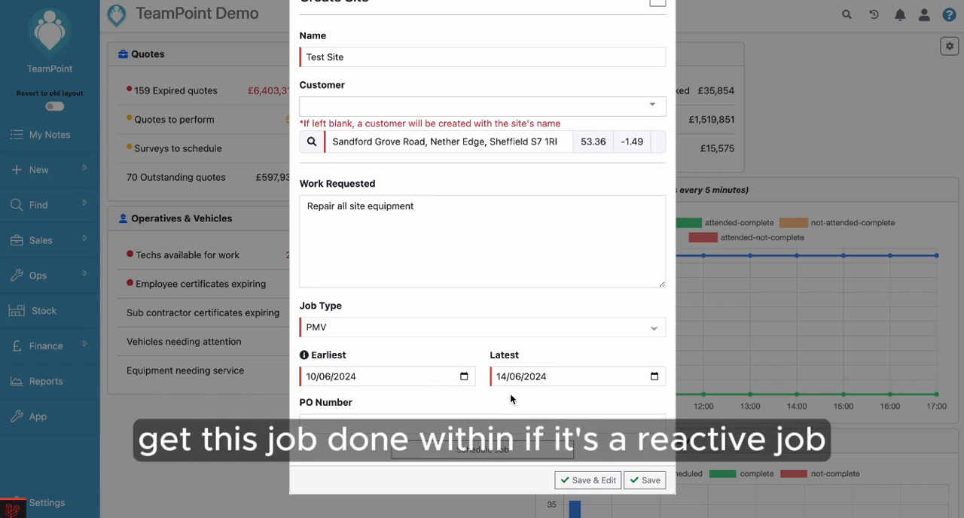
Step: Change the job type to Reactive with a response time of Non-Urgent (3 Days)
click(412, 329)
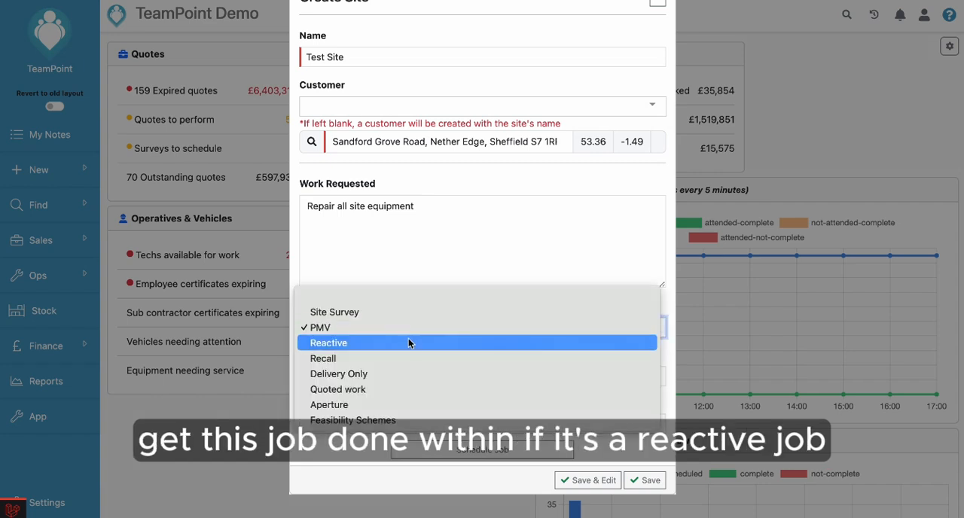
click(407, 343)
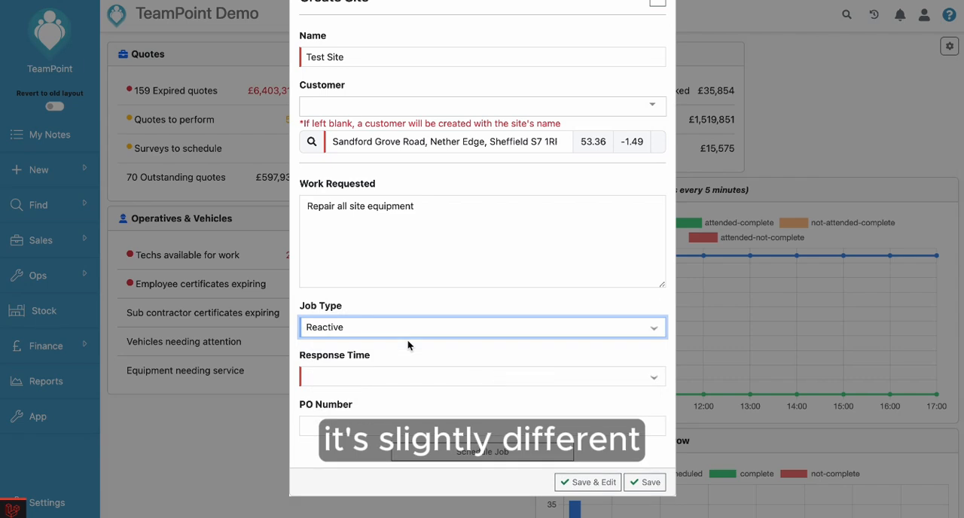
click(388, 378)
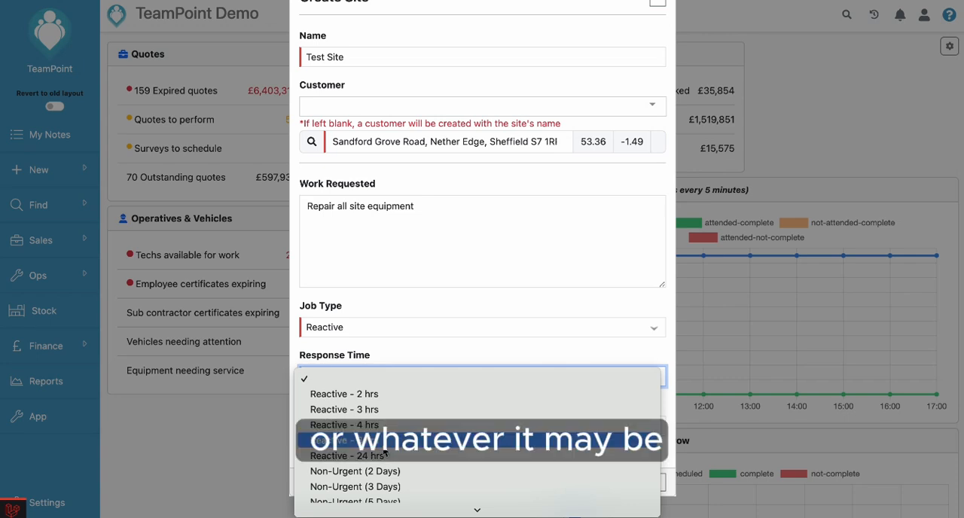
click(388, 488)
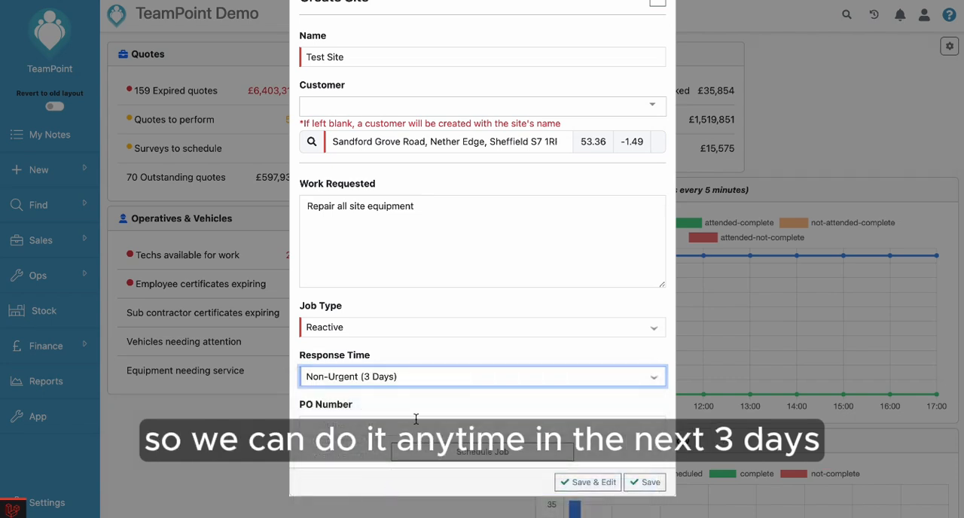
scroll(419, 402, down, 1)
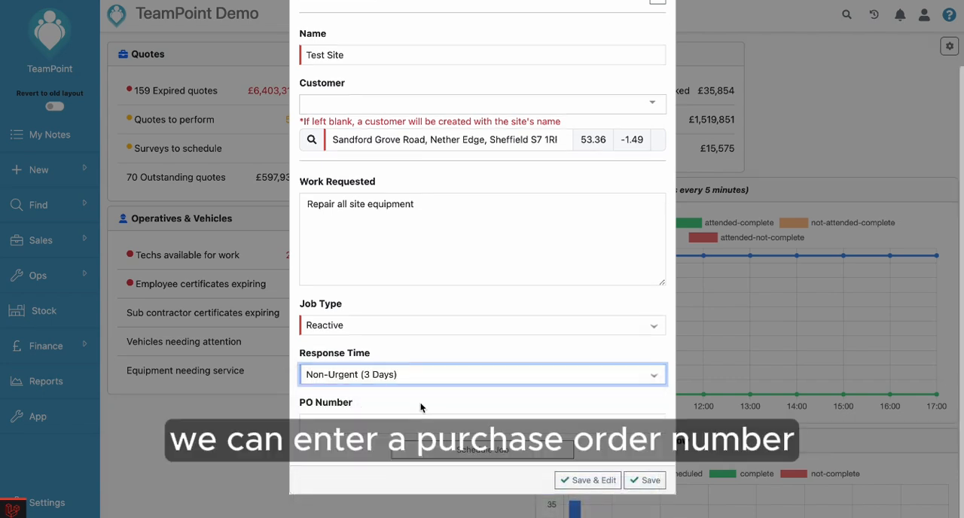
Step: Enter the job's purchase order number and schedule the job with the fourth listed operative assigned to it
click(330, 427)
text(PO1234)
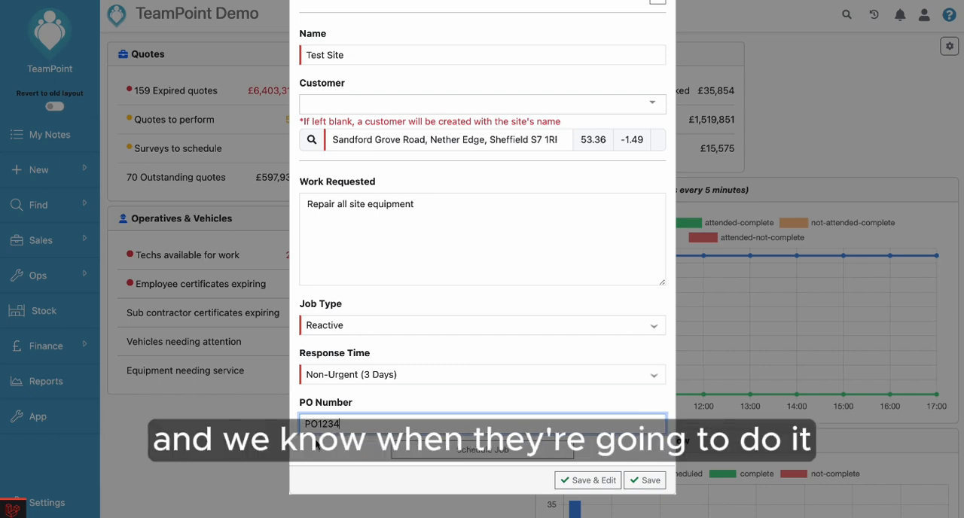
click(432, 456)
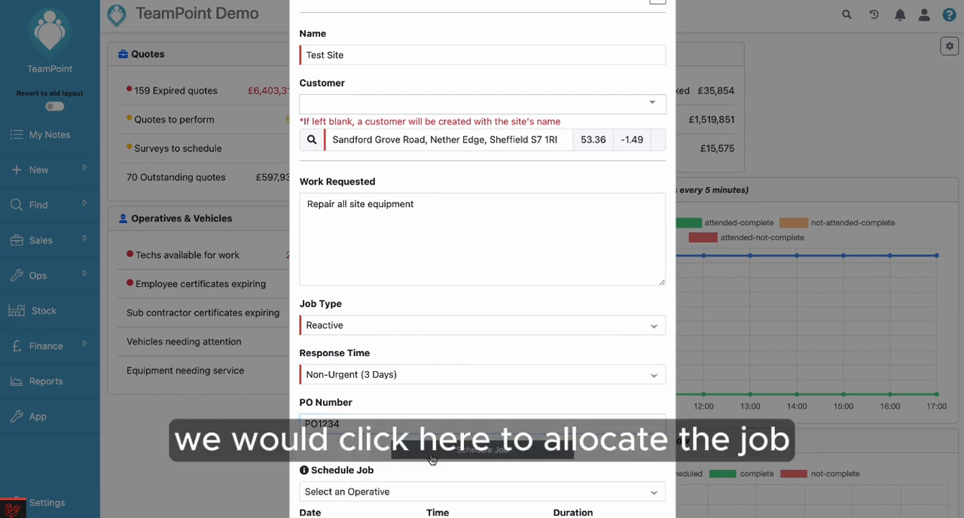
scroll(432, 458, down, 3)
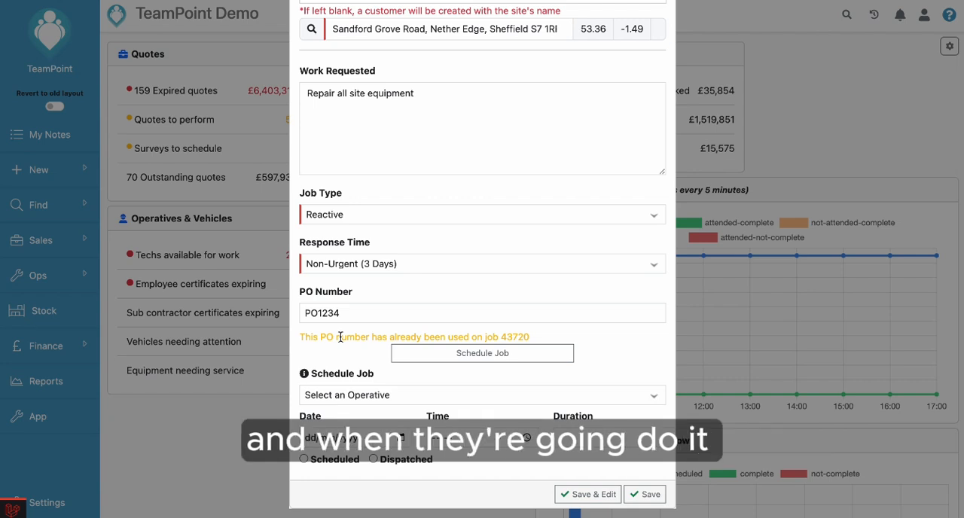
click(380, 395)
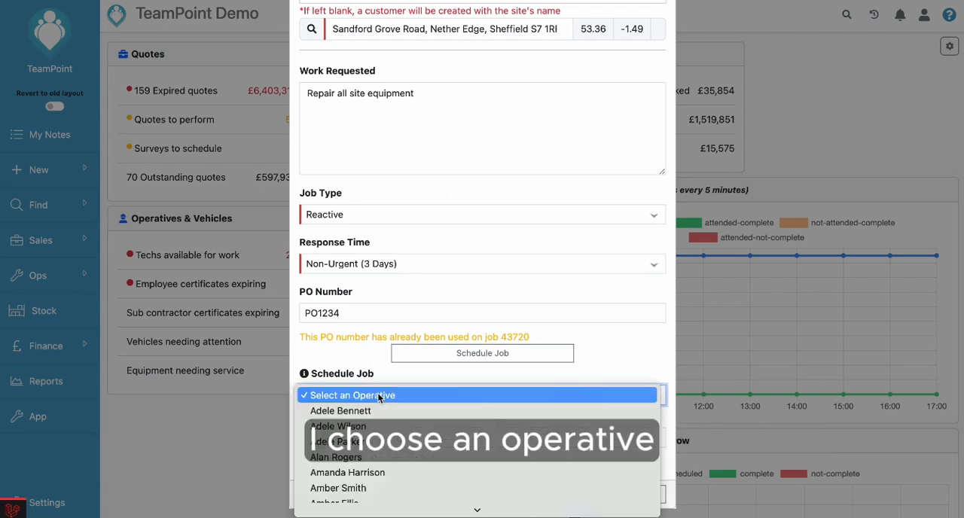
scroll(378, 398, down, 4)
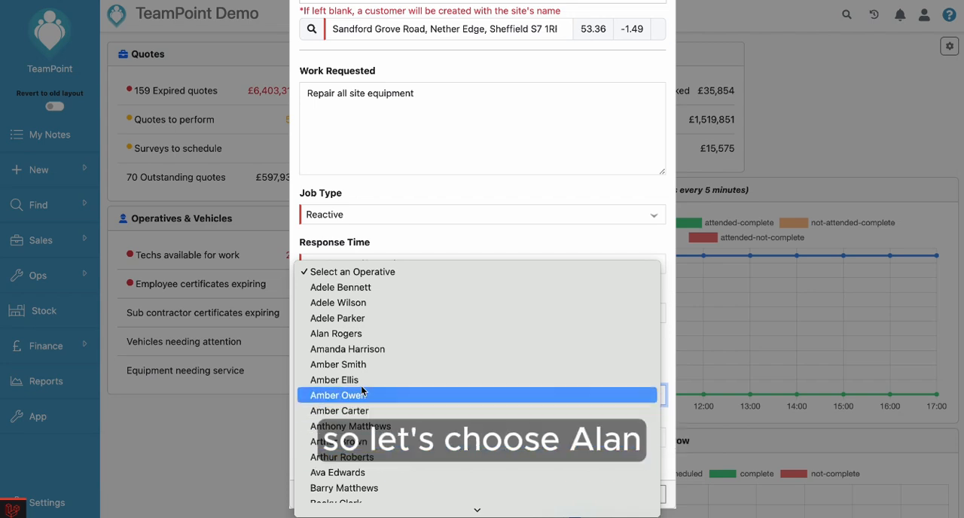
click(347, 334)
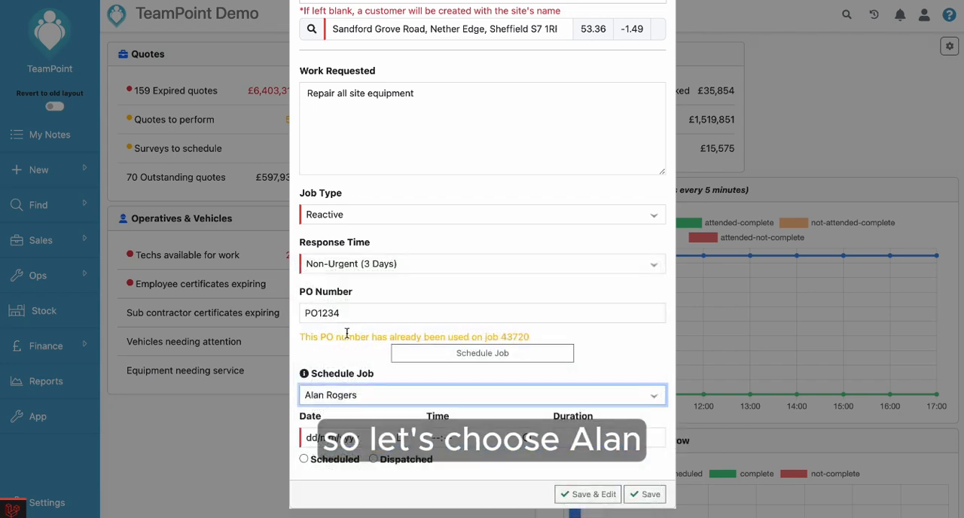
Step: Schedule the operative's visit for 07/06/2024 at 12:00 with a duration of 120
click(404, 441)
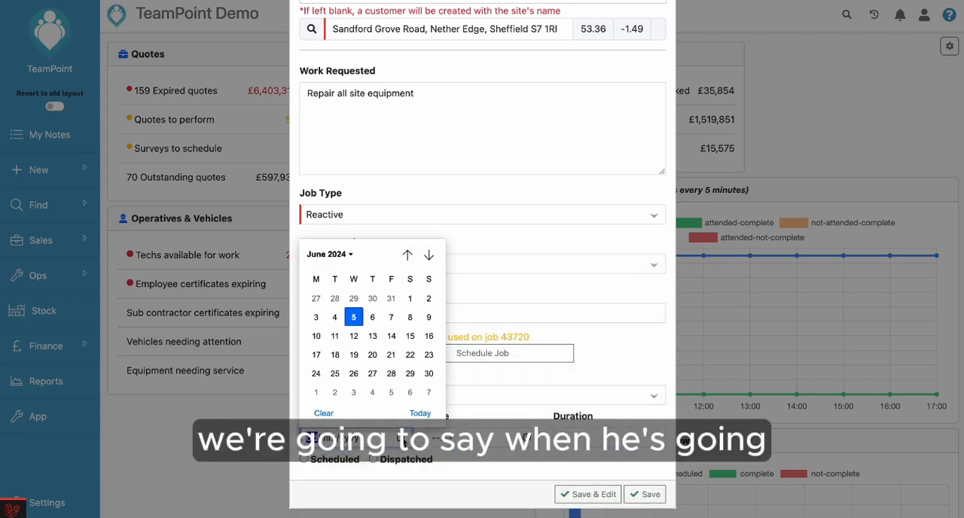
click(390, 320)
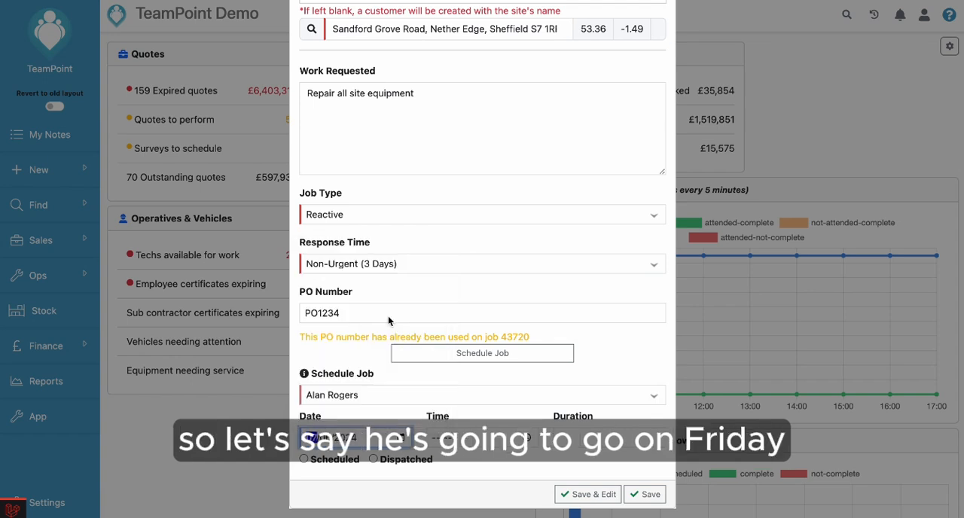
click(434, 435)
text(1200)
click(617, 440)
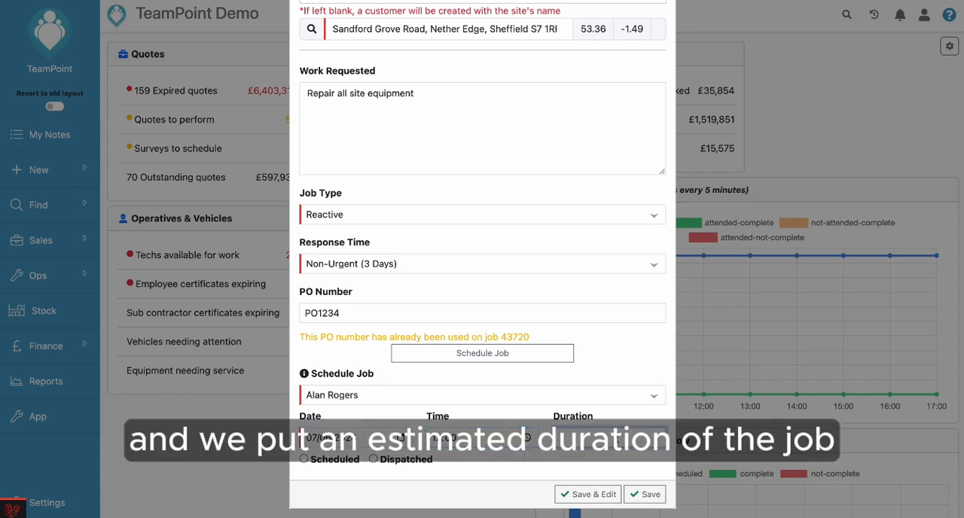
text(120)
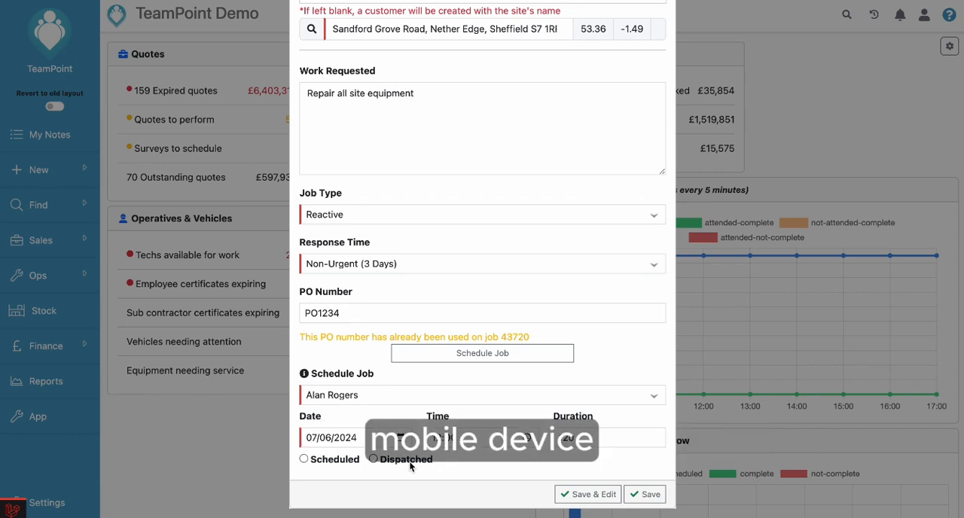
Step: Set the scheduled job's status to Dispatched and save the new job
click(411, 466)
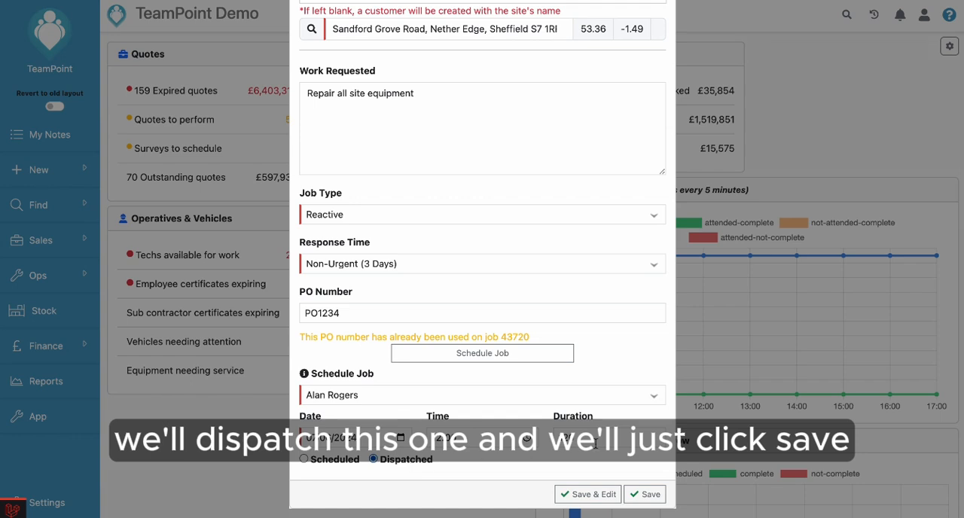
click(651, 501)
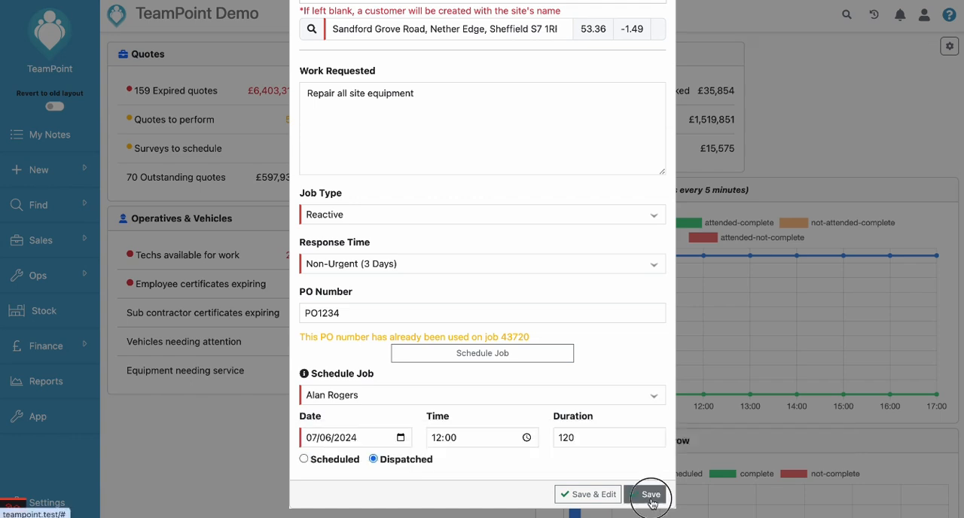